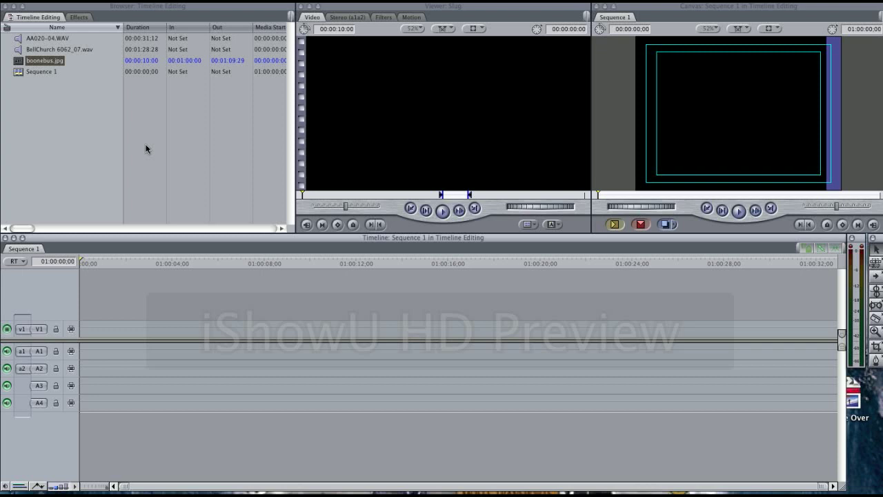
- Place AA020-04.WAV on audio tracks A1 and A2 near the sequence start and trim its end to about 01:00:06;06
click(52, 40)
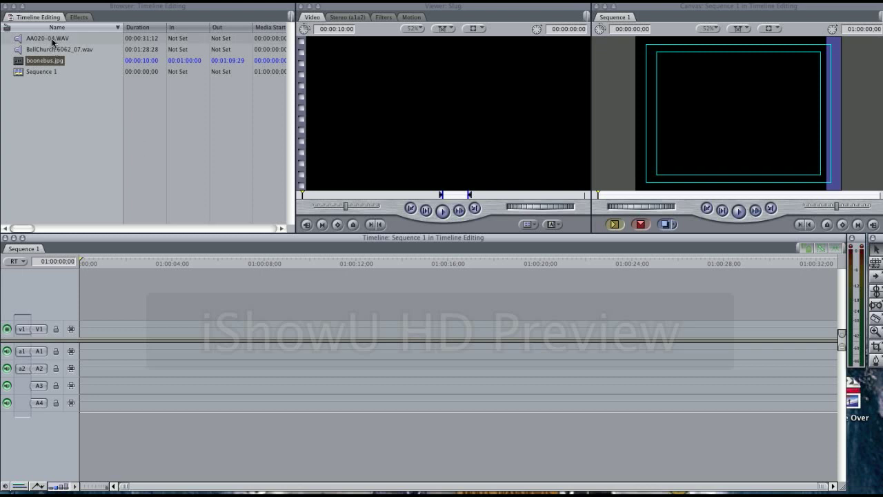
drag(53, 40, 108, 355)
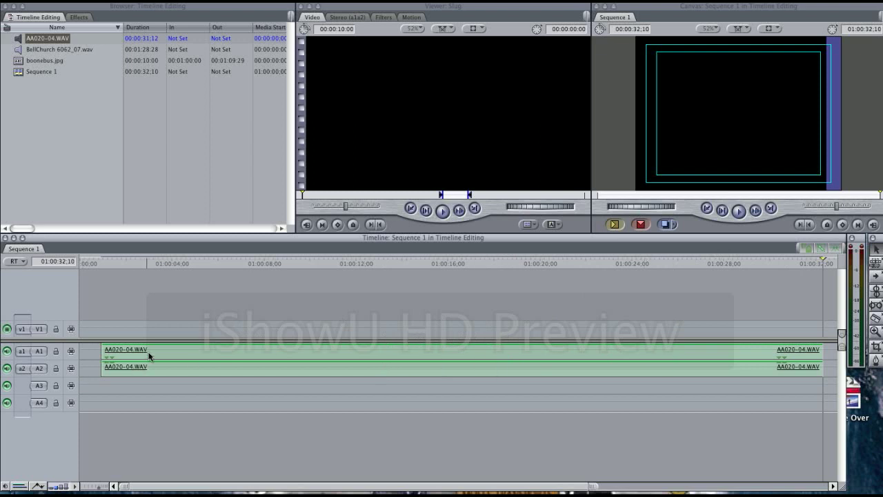
click(822, 353)
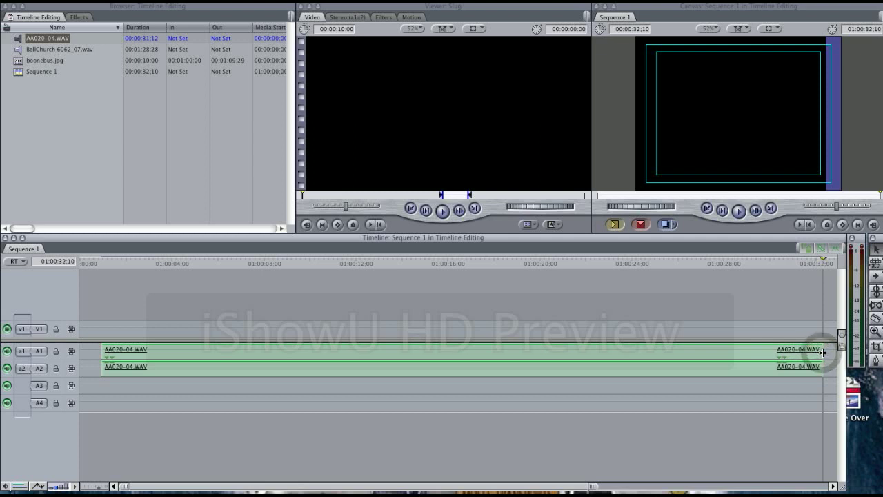
drag(822, 353, 221, 353)
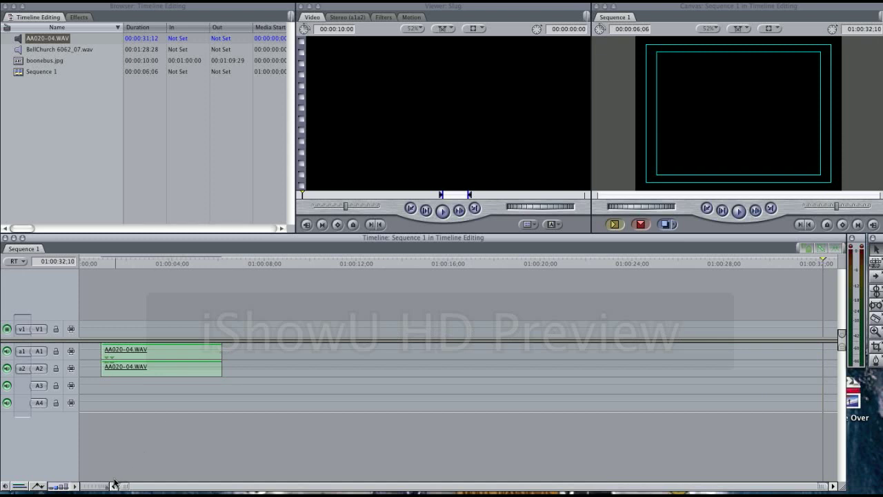
- Examine the trimmed audio clip around 01:00:03;00 and at its end at different timeline scales
drag(107, 487, 107, 487)
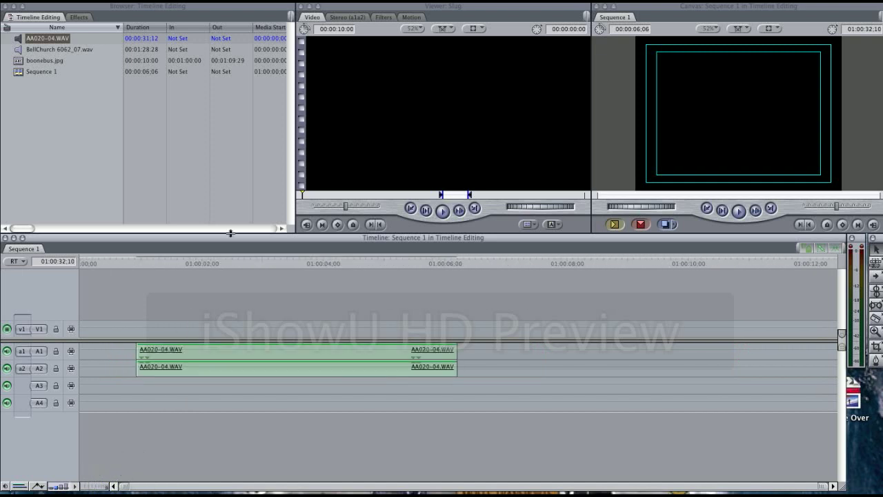
click(263, 264)
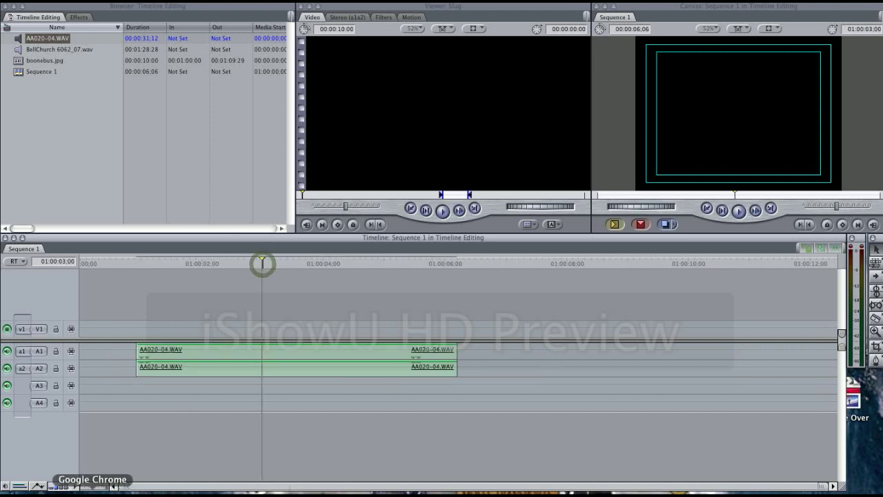
drag(105, 487, 93, 488)
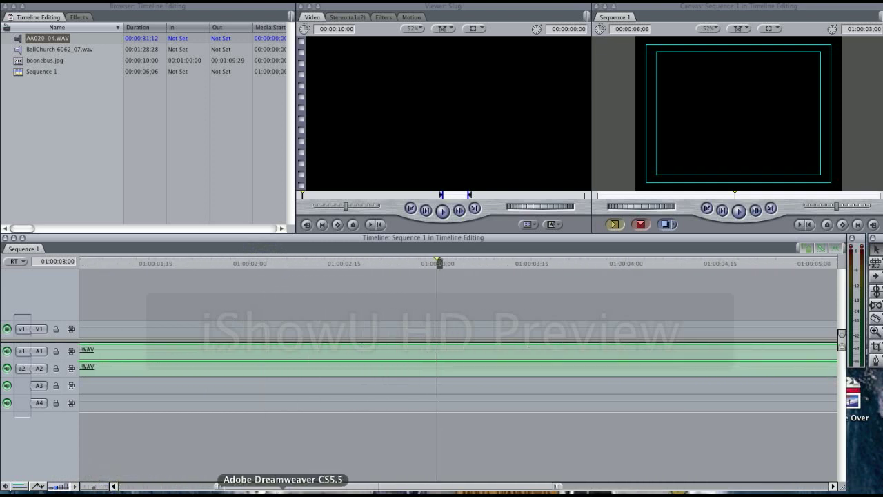
drag(284, 486, 448, 479)
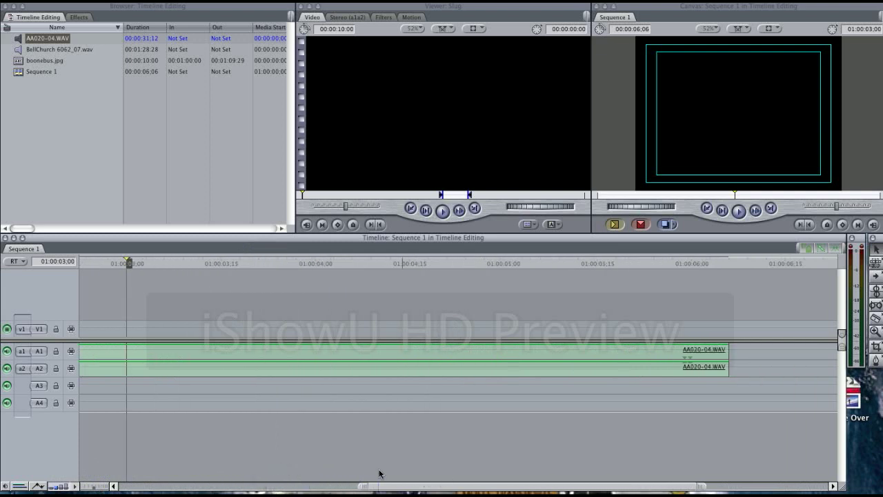
mouse_move(92, 488)
mouse_down()
mouse_move(81, 488)
mouse_move(98, 490)
mouse_up()
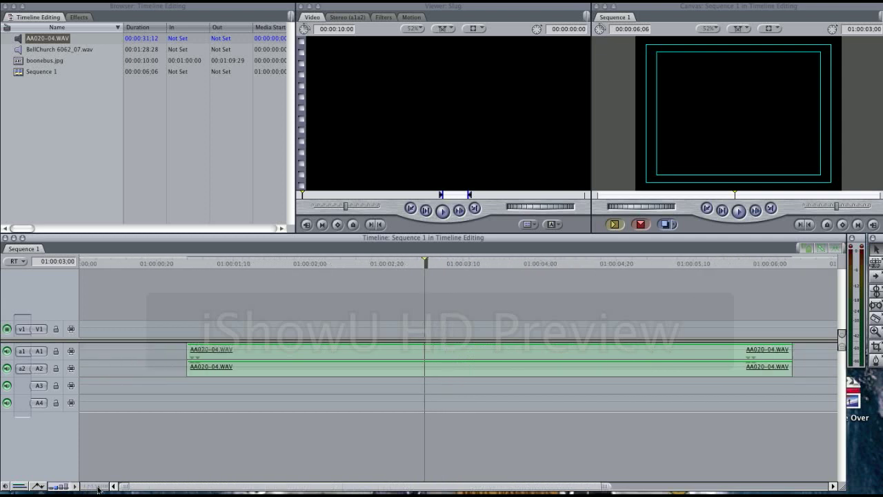
click(133, 488)
click(174, 489)
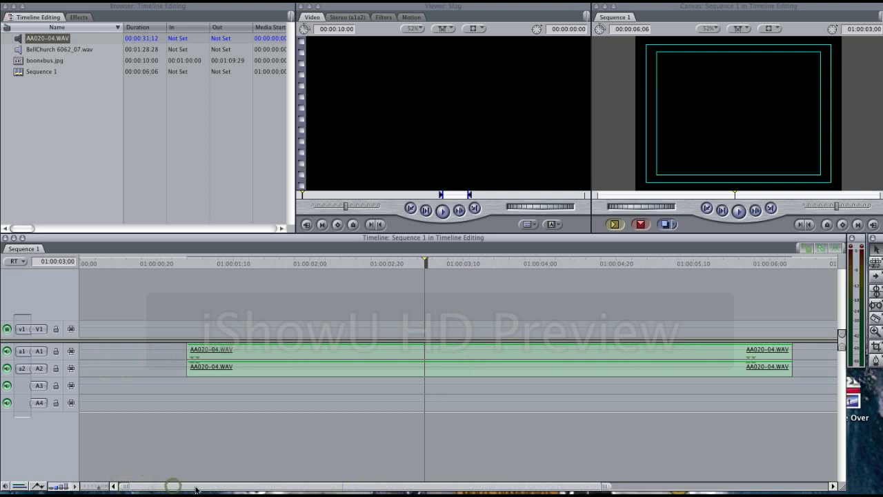
- Split the audio clip at about 01:00:04;22 with the Razor Blade and delete both pieces from the timeline
click(878, 319)
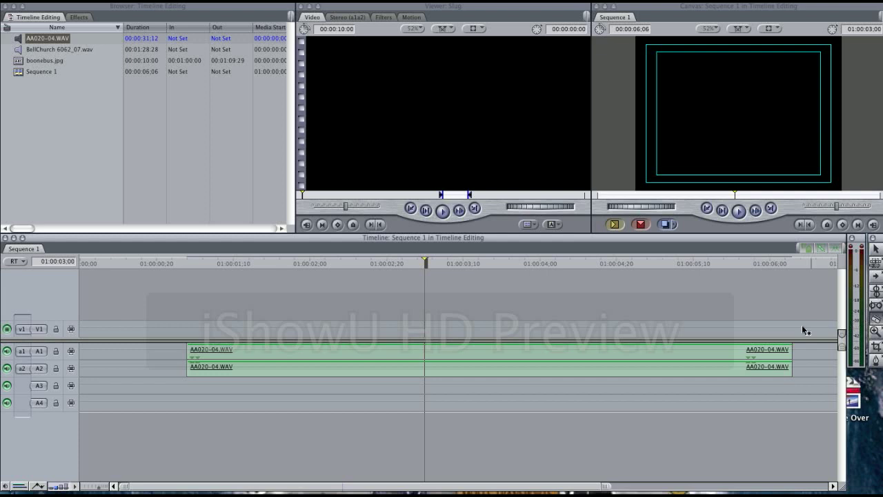
click(625, 354)
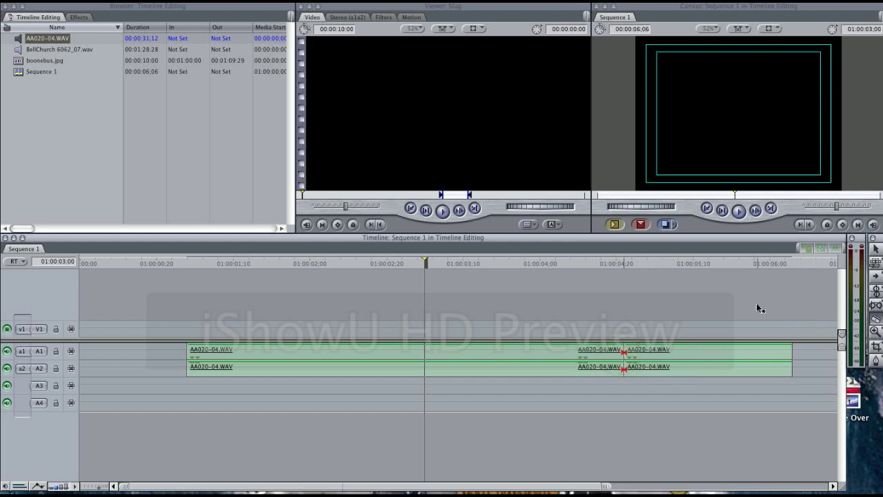
click(876, 248)
drag(690, 356, 725, 355)
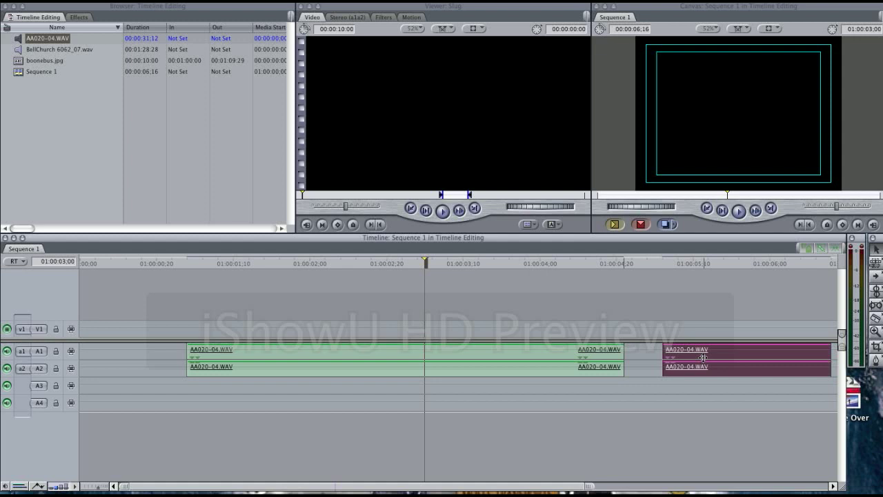
key(Delete)
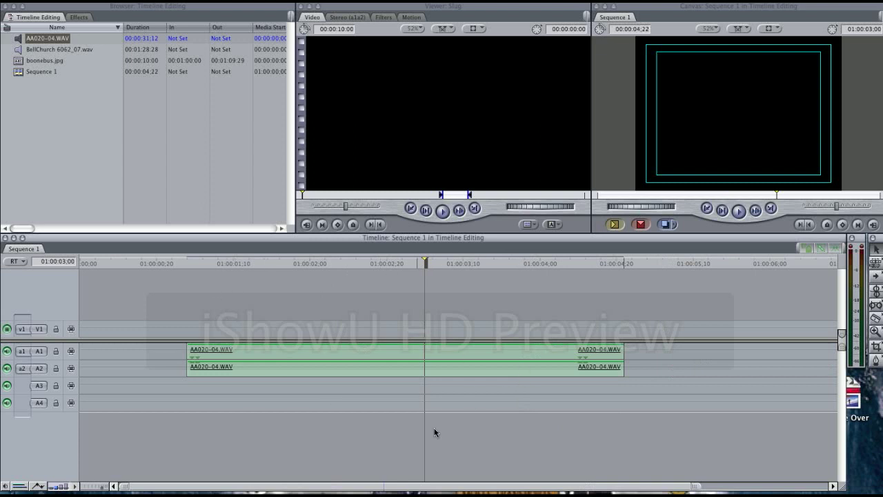
click(508, 351)
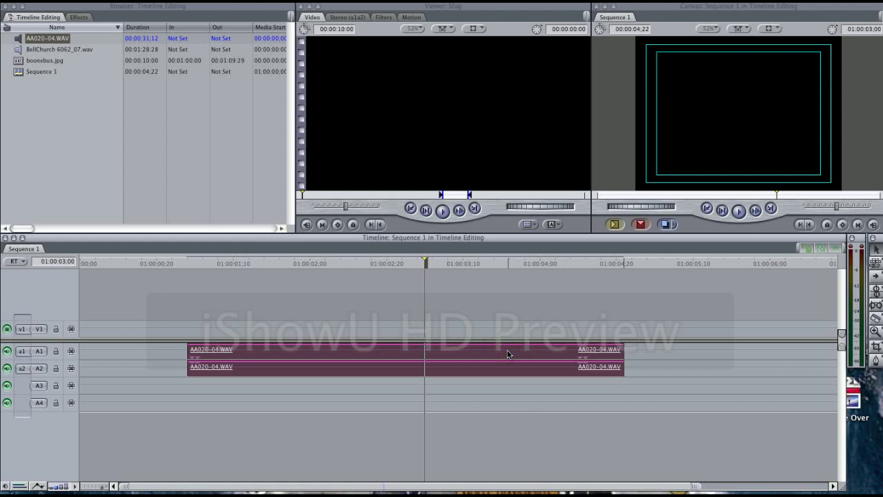
key(Delete)
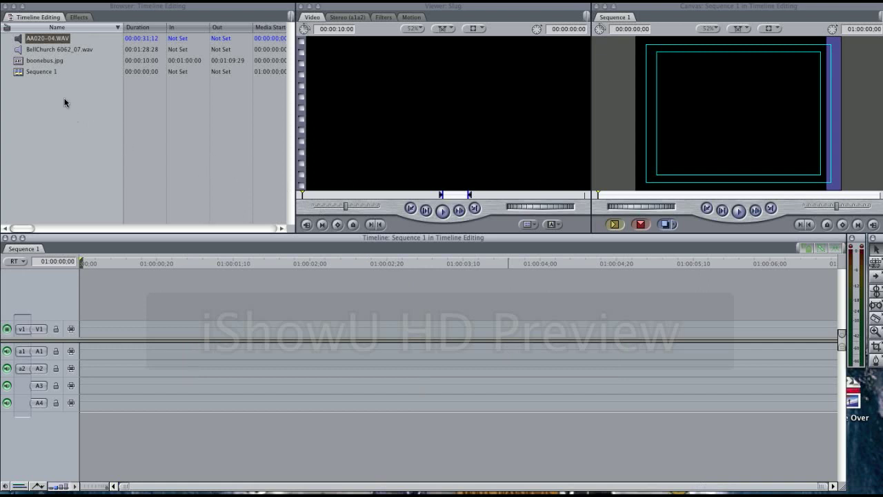
- Mark AA020-04.WAV from 00:00:03;01 to 00:00:06;01 in the Viewer and overwrite that section into the sequence
double_click(46, 41)
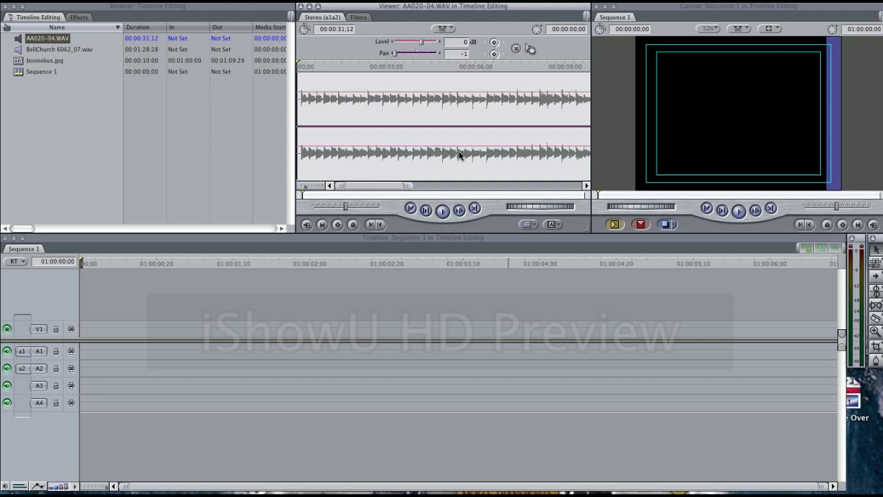
click(386, 66)
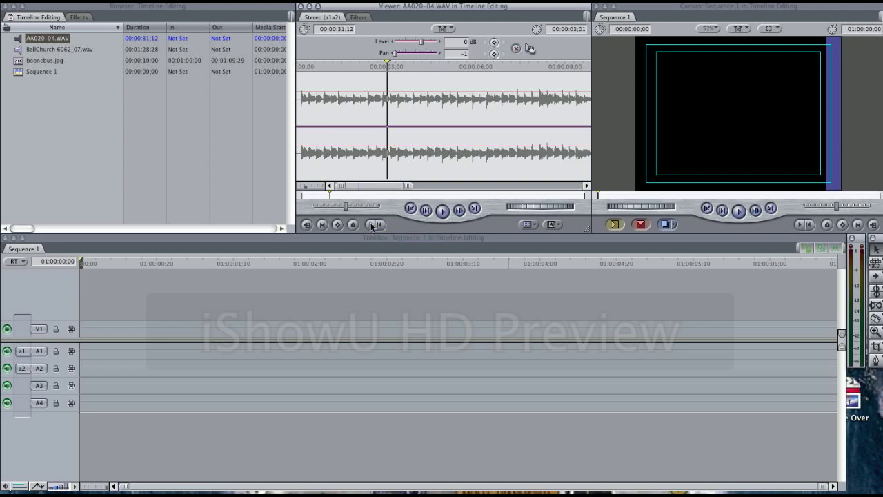
click(371, 226)
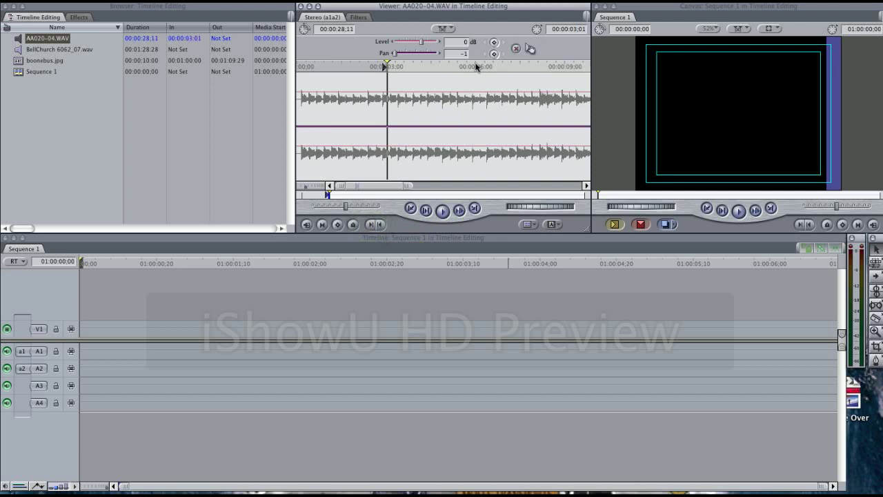
click(476, 67)
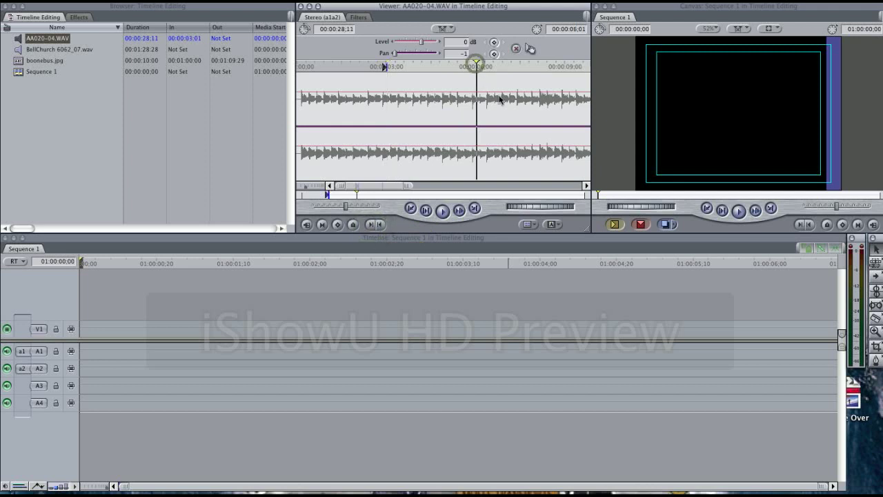
click(379, 225)
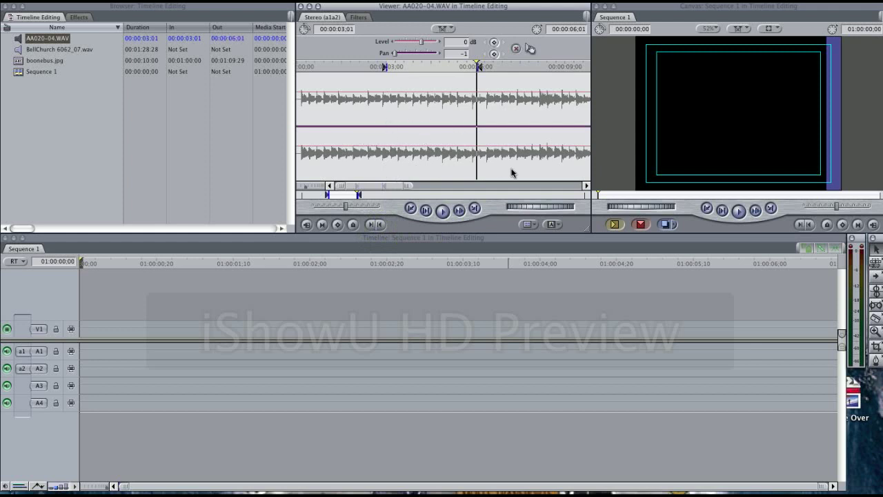
click(641, 225)
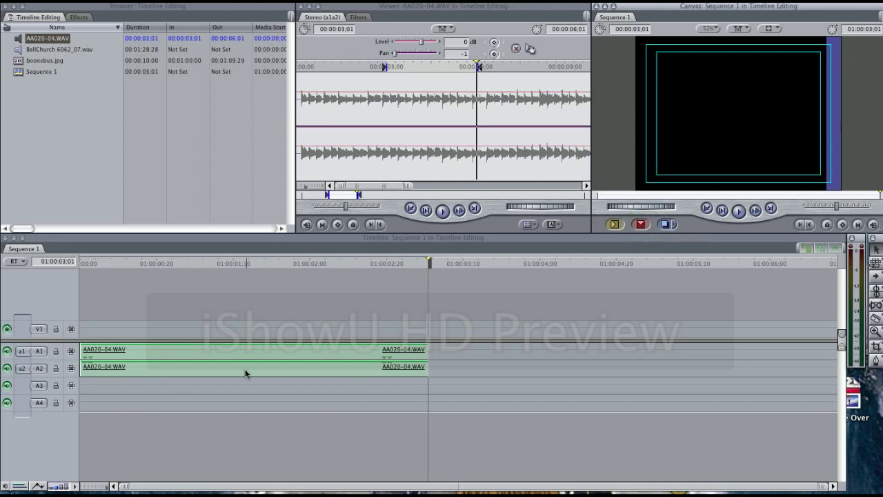
- Move the clip to start at about 01:00:01;21, split it at about 01:00:03;08 and delete the piece after the cut
drag(224, 353, 422, 350)
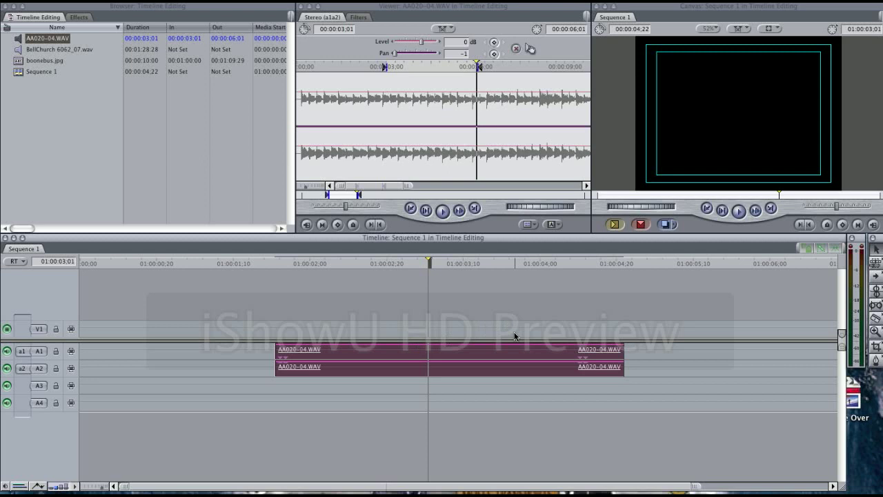
click(874, 320)
click(455, 355)
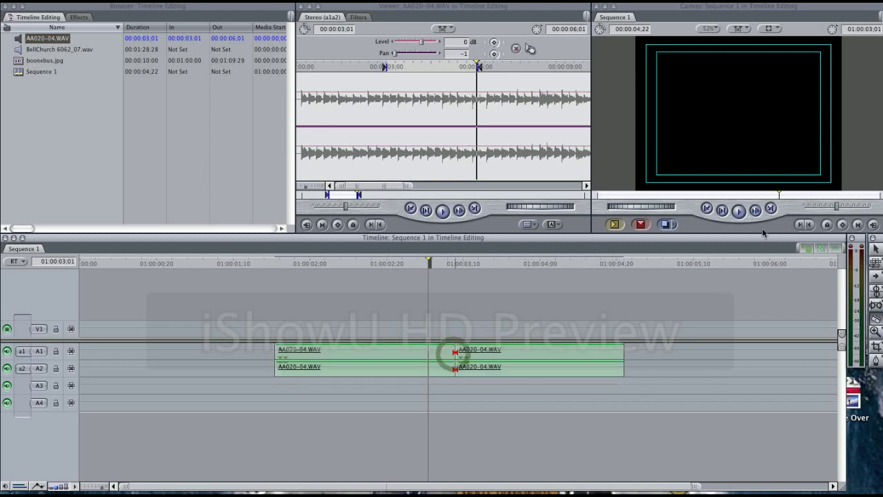
click(875, 251)
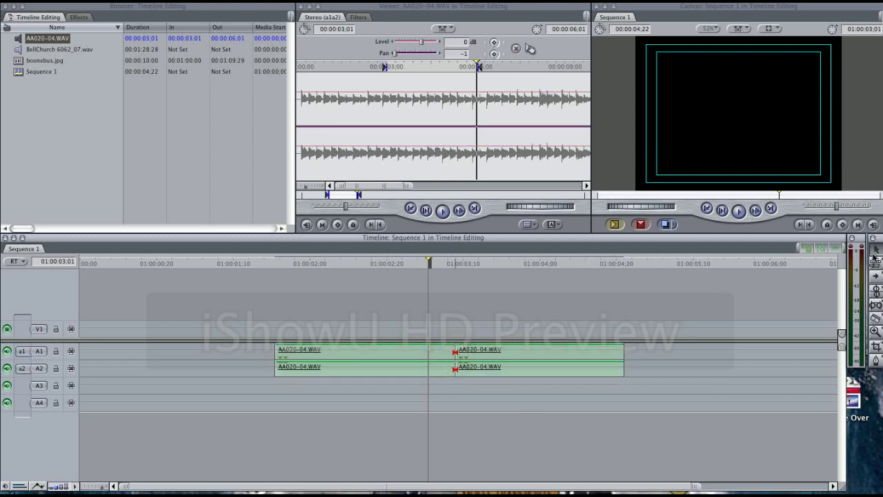
click(563, 356)
key(Delete)
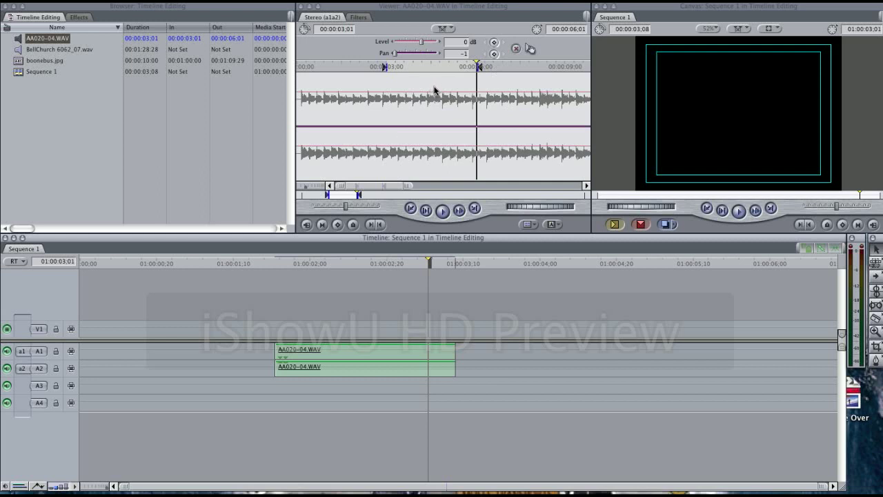
- Lower the audio level of AA020-04.WAV in the Viewer to -12 dB
drag(434, 92, 435, 115)
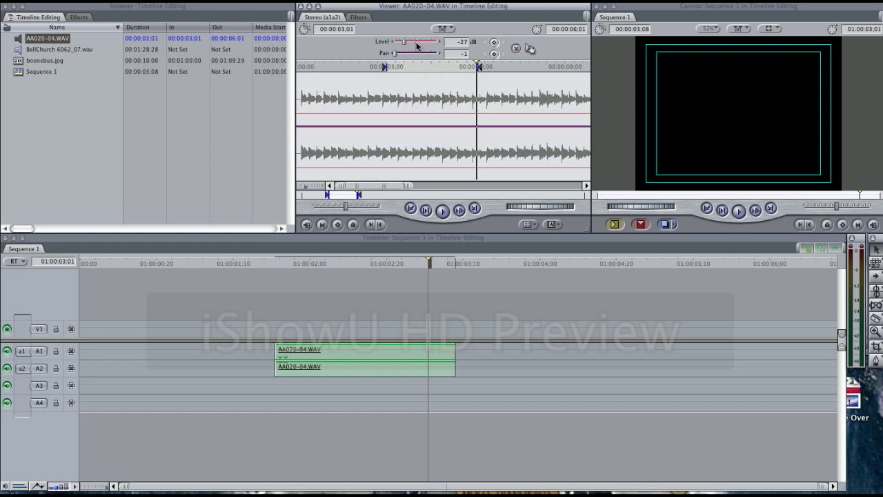
mouse_move(434, 114)
mouse_down()
mouse_move(444, 97)
mouse_move(443, 108)
mouse_up()
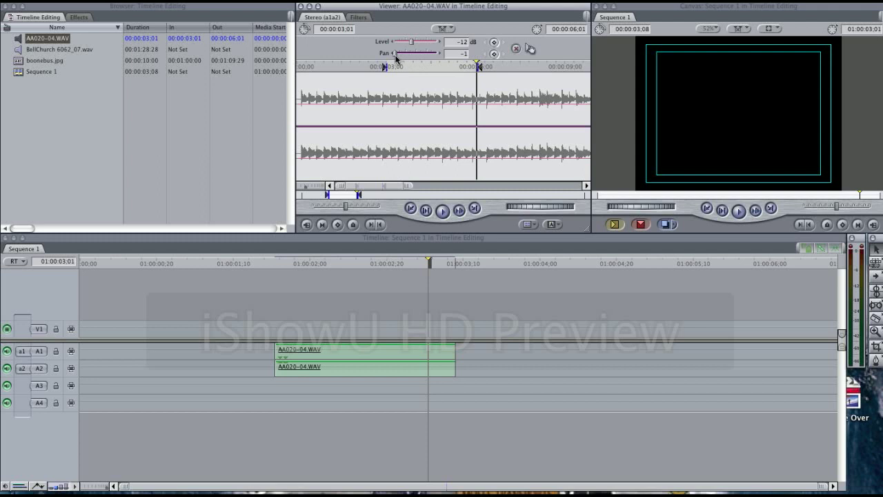
mouse_move(396, 59)
mouse_down()
mouse_move(429, 59)
mouse_move(385, 63)
mouse_up()
mouse_move(385, 64)
mouse_down()
mouse_move(436, 54)
mouse_move(373, 64)
mouse_up()
- Show the clip overlays in the timeline and try adjusting the audio clip's volume line
click(38, 485)
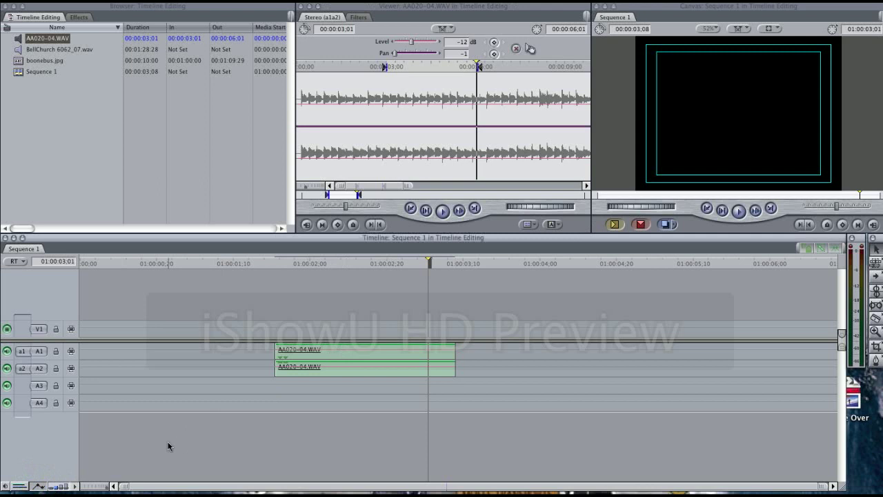
click(39, 485)
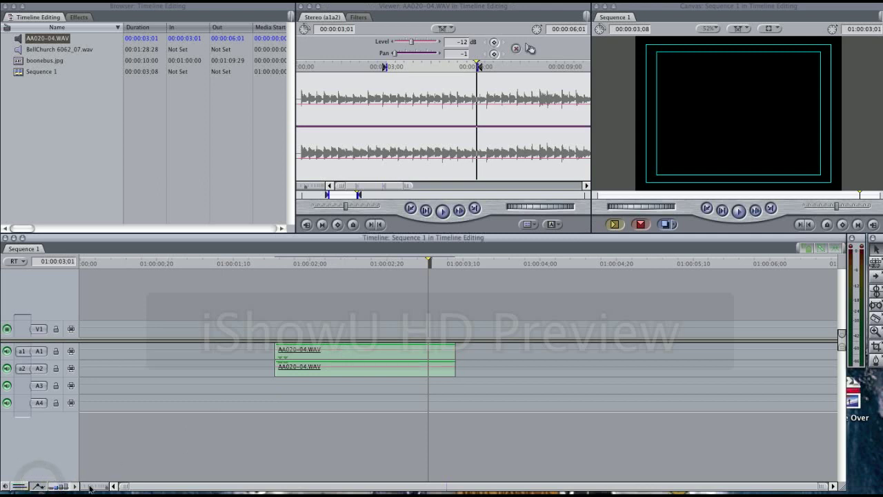
drag(105, 488, 95, 487)
drag(462, 487, 416, 489)
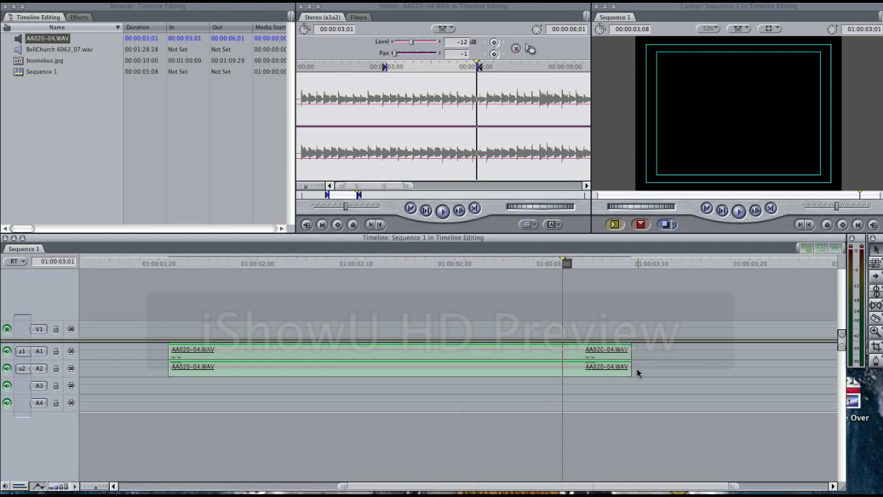
click(480, 348)
mouse_move(480, 348)
mouse_down()
mouse_move(479, 357)
mouse_move(482, 348)
mouse_up()
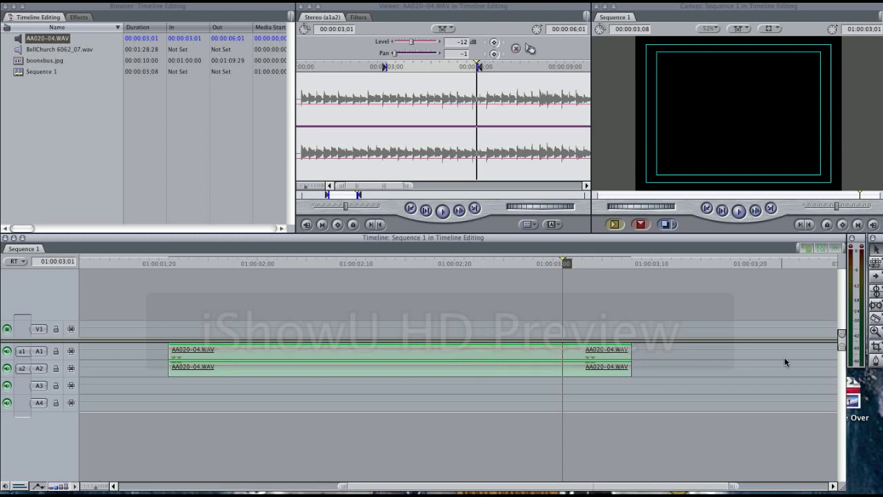
- Add three volume keyframes near the audio clip's end with the Pen tool and pull the middle one down into a dip
click(87, 487)
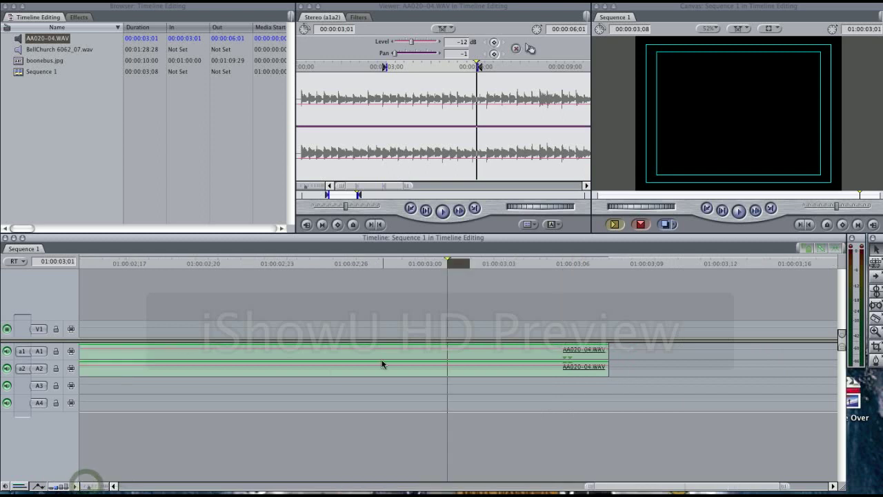
click(875, 360)
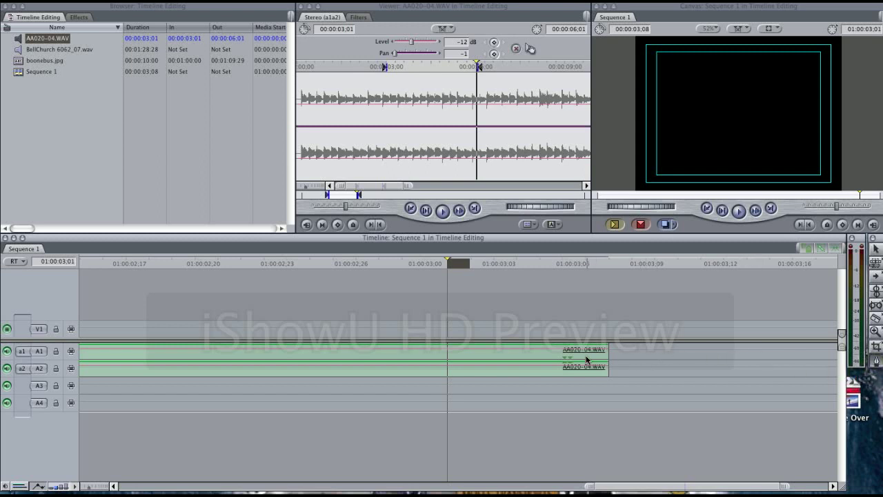
click(545, 351)
click(566, 352)
click(509, 353)
drag(546, 348, 524, 358)
click(468, 266)
click(446, 265)
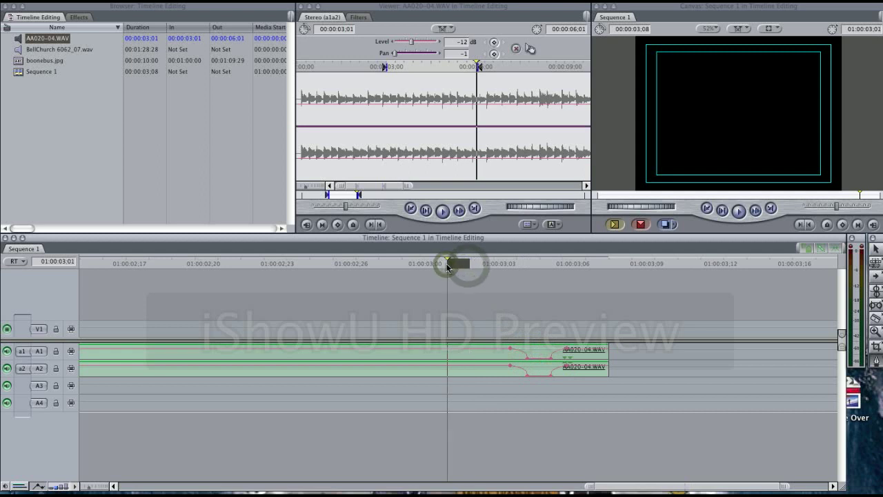
- Play the clip's end from 01:00:02;29 and widen the volume dip by moving its first two keyframes earlier, to about 01:00:02;28 and 01:00:03;00
click(412, 265)
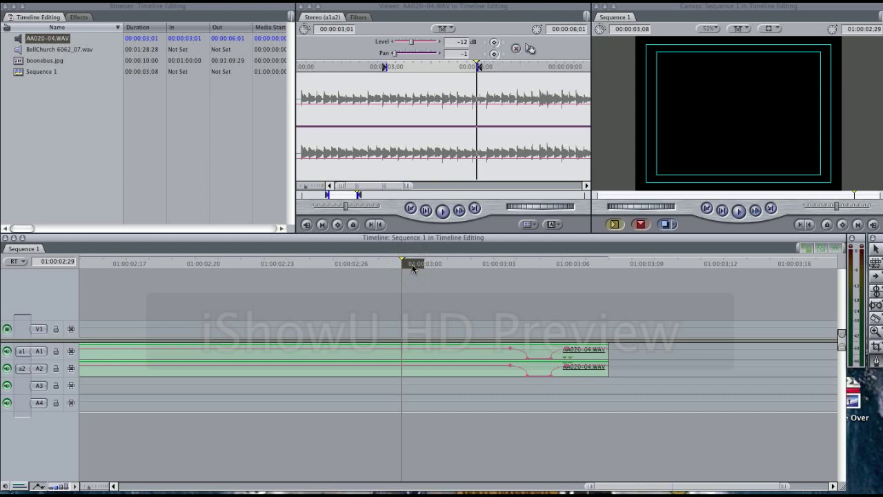
key(space)
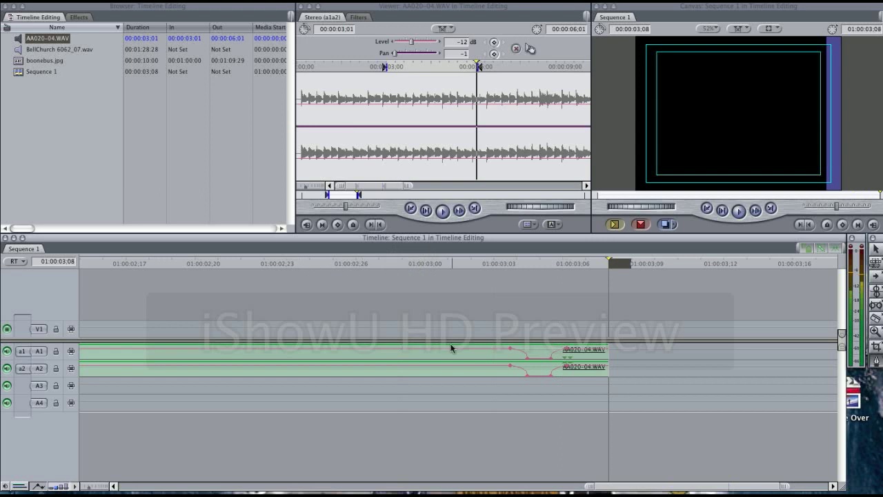
drag(509, 347, 383, 349)
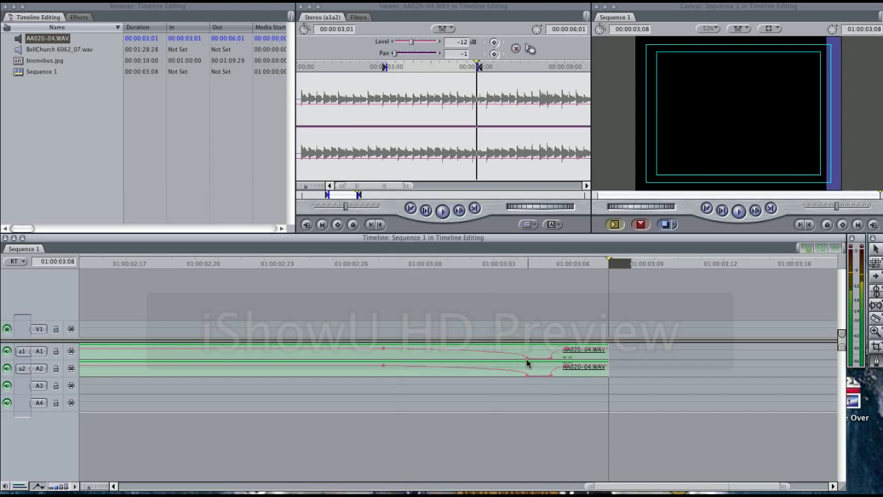
drag(526, 357, 415, 373)
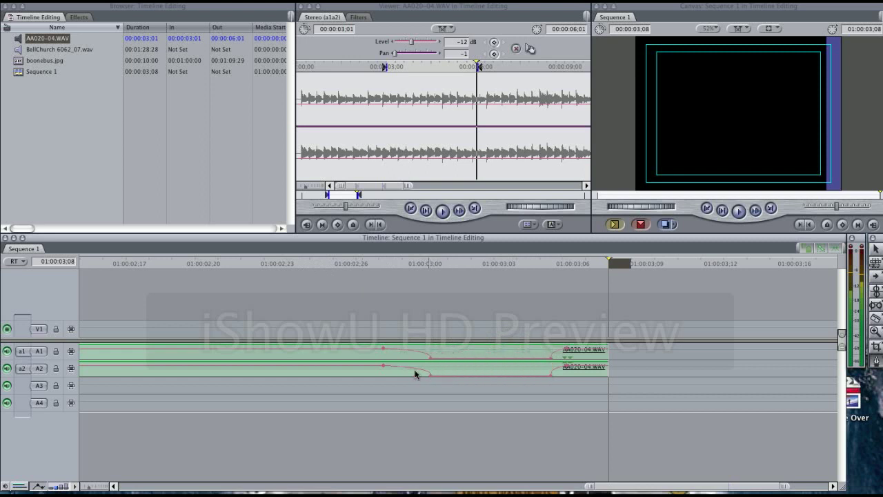
- Play the audio clip twice from about 01:00:02;08 through its end to listen to the widened volume dip
click(99, 487)
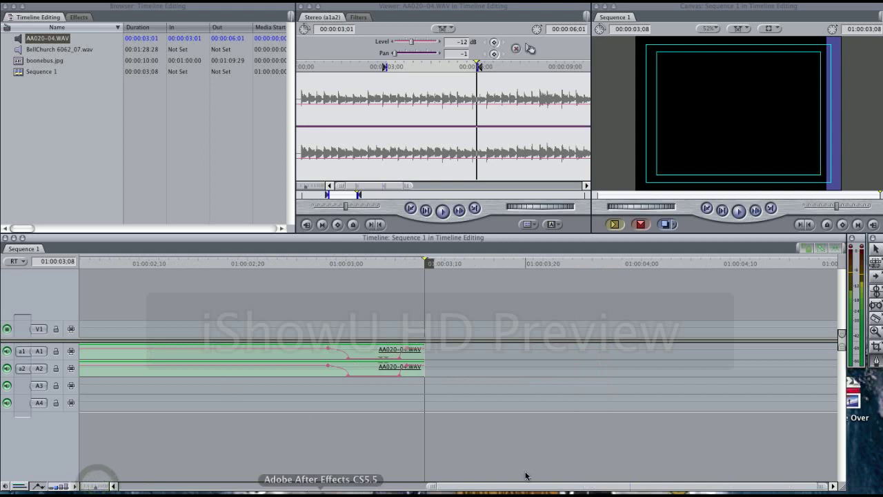
drag(517, 486, 481, 489)
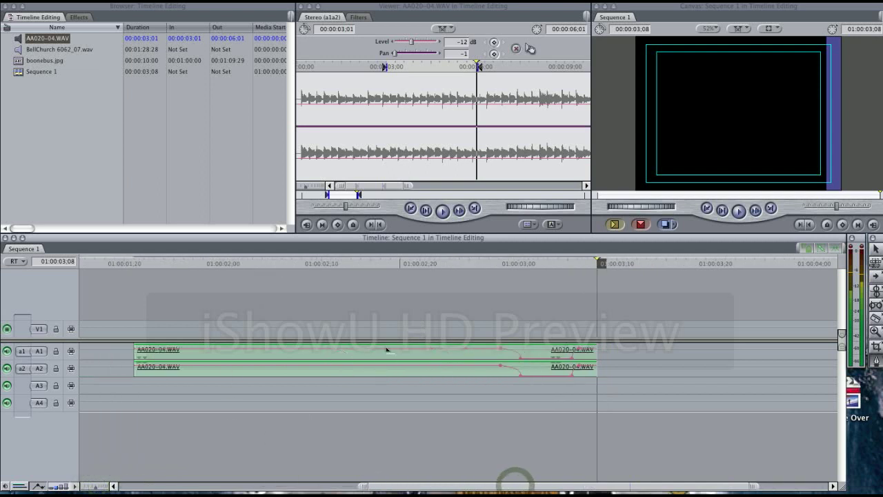
click(301, 263)
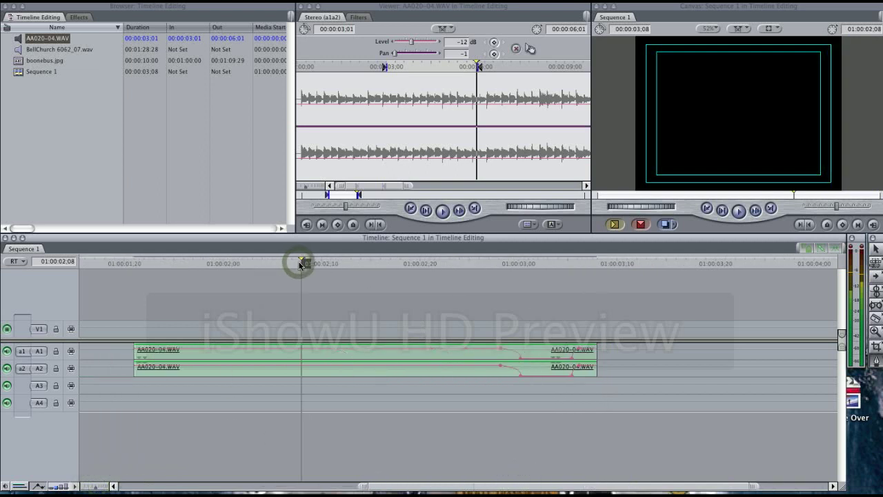
key(space)
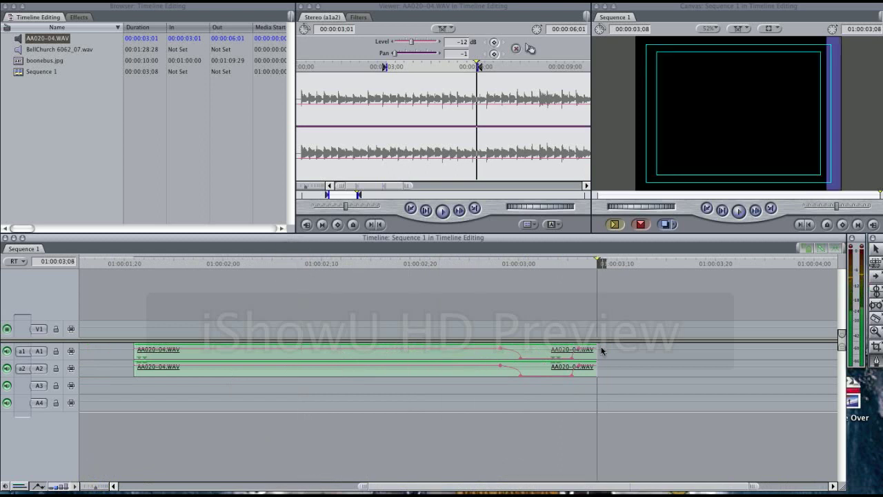
click(290, 265)
key(space)
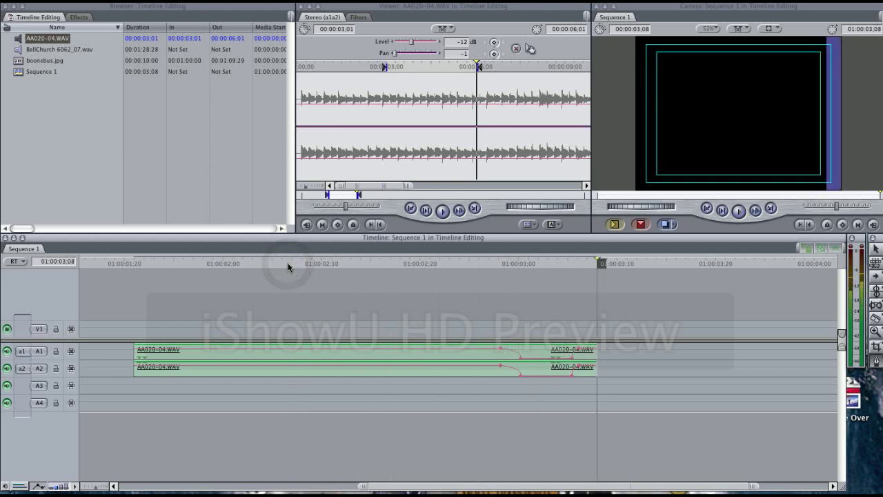